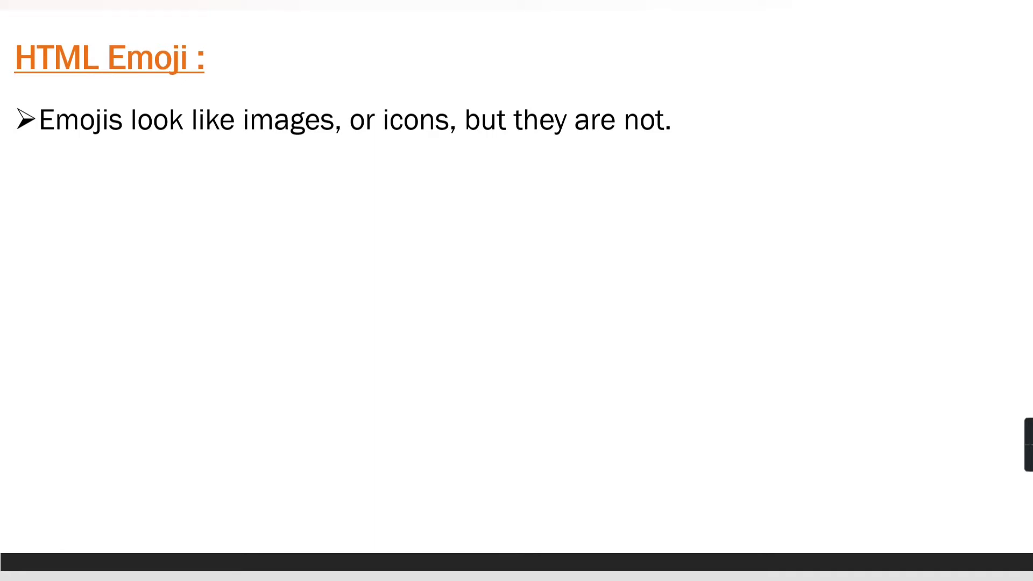
# Reveal the bullets on emojis as UTF-8 characters and the grinning emoji example with its code
pyautogui.press('space')
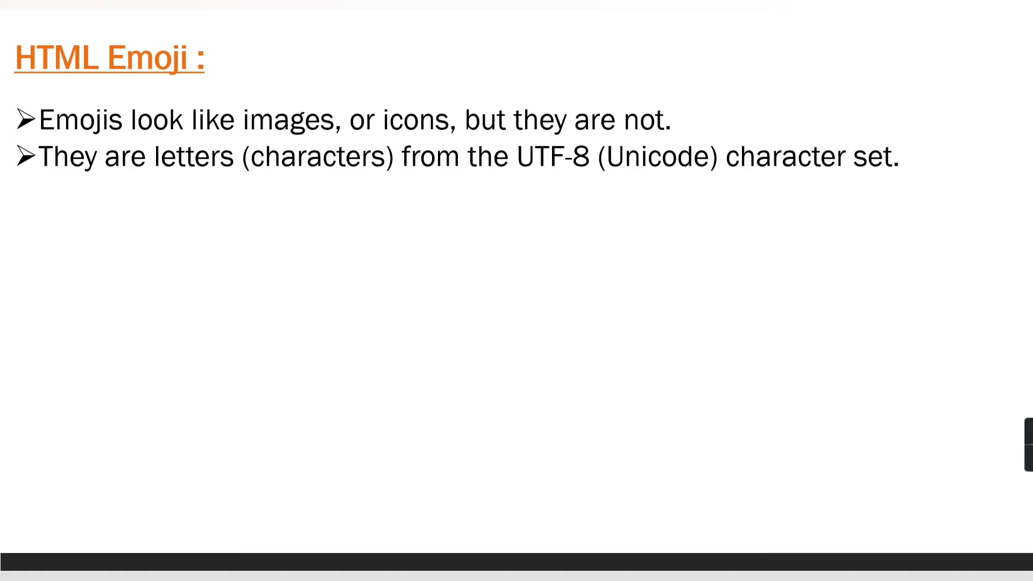
pyautogui.press('space')
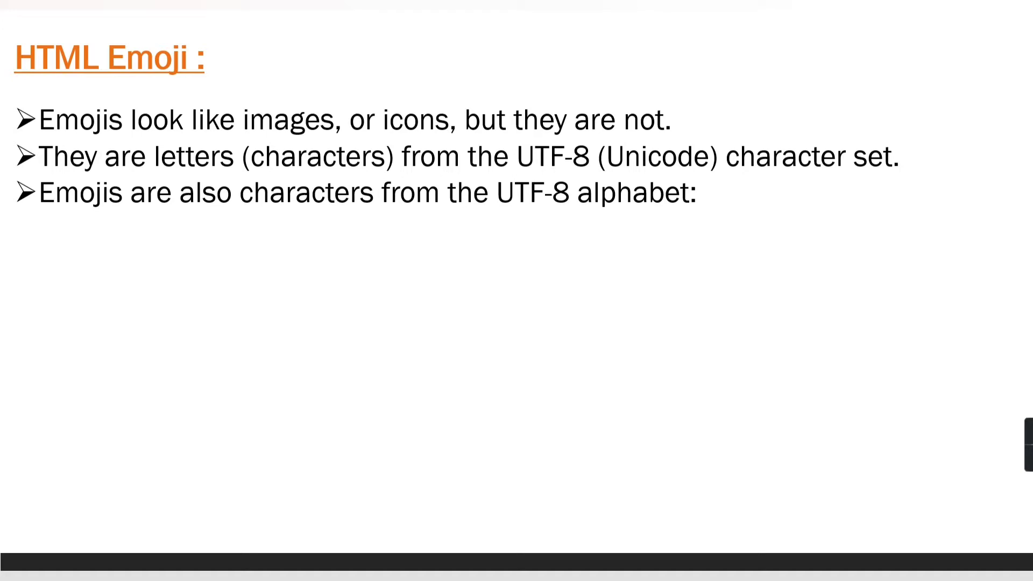
pyautogui.press('space')
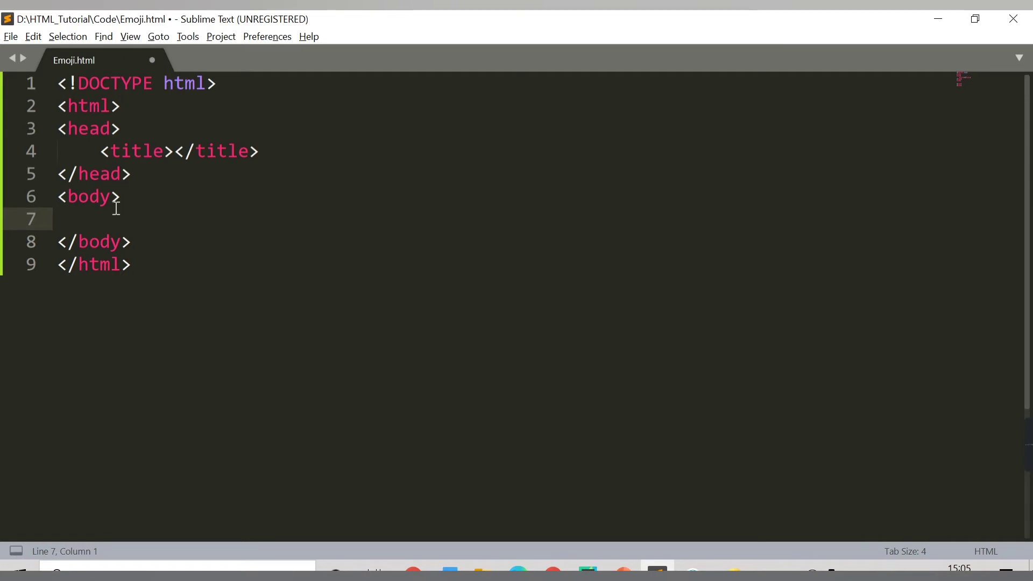
pyautogui.write('<')
pyautogui.write('h')
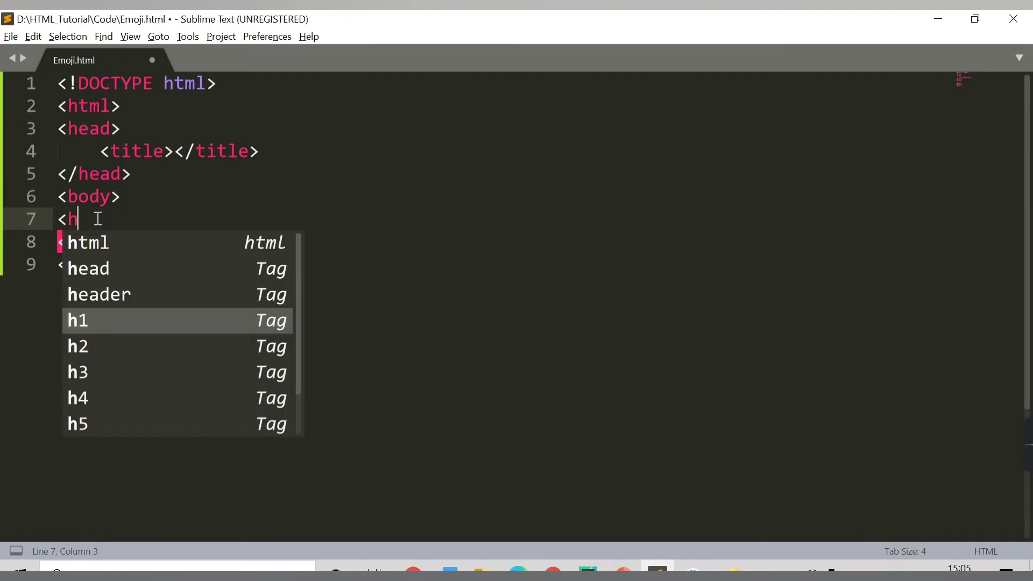
pyautogui.write('1>E')
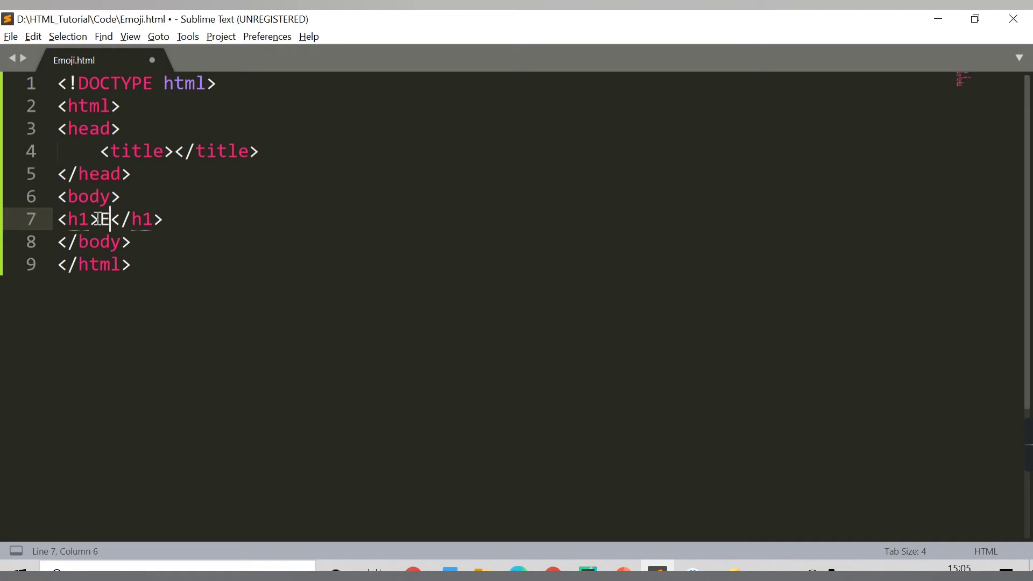
pyautogui.write('moji 1 ')
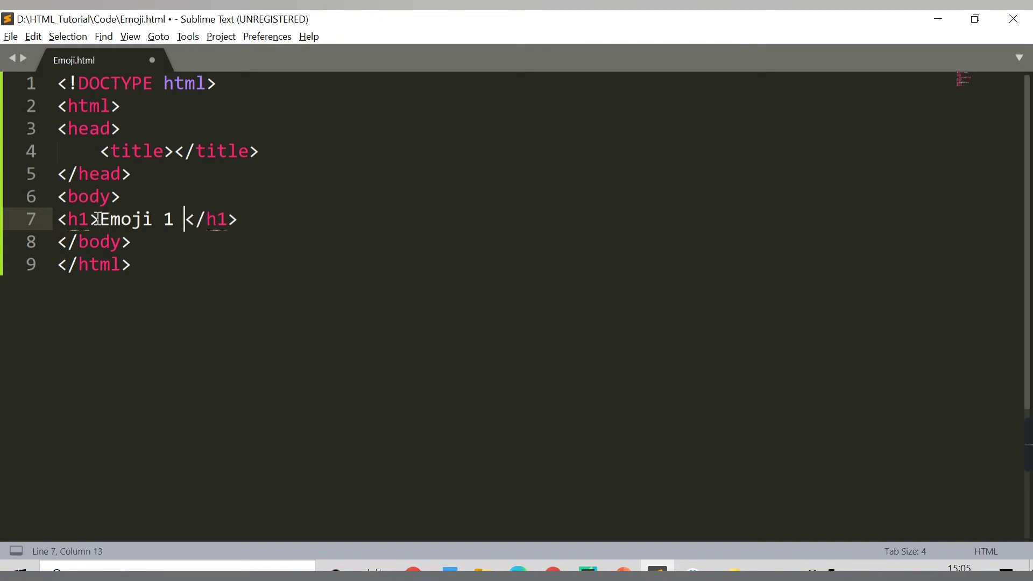
pyautogui.write(':')
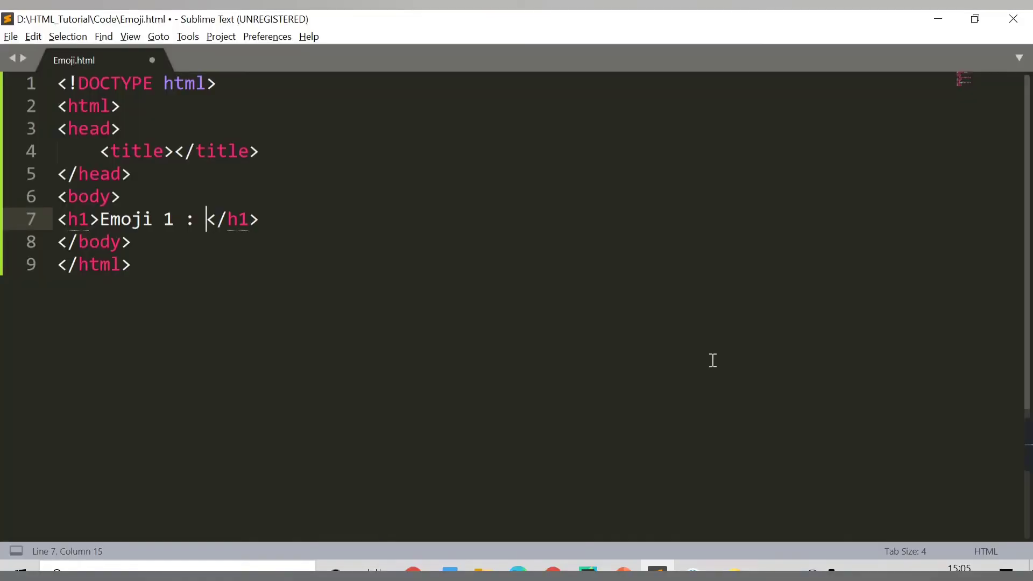
pyautogui.write('&#12')
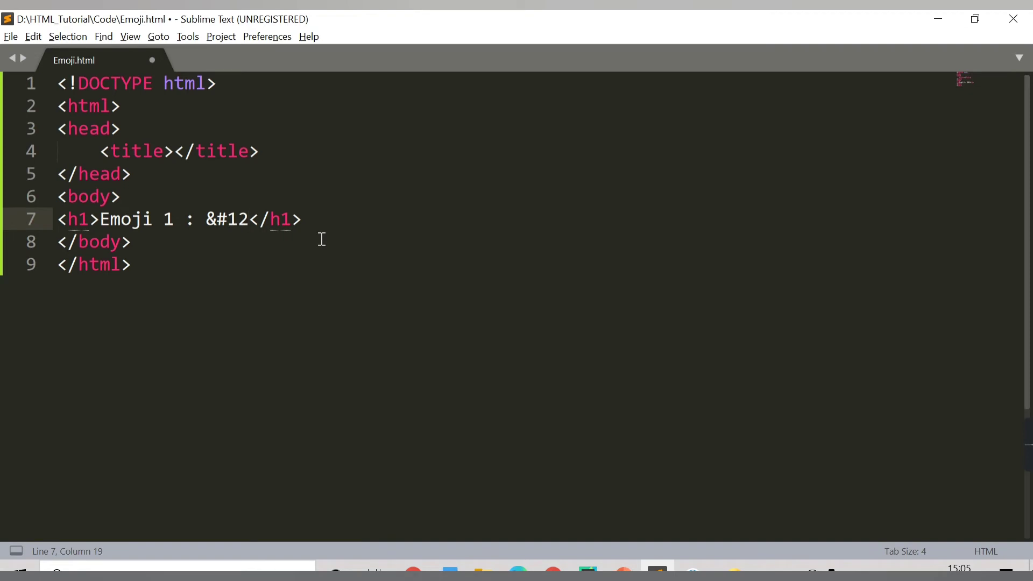
pyautogui.write('8516')
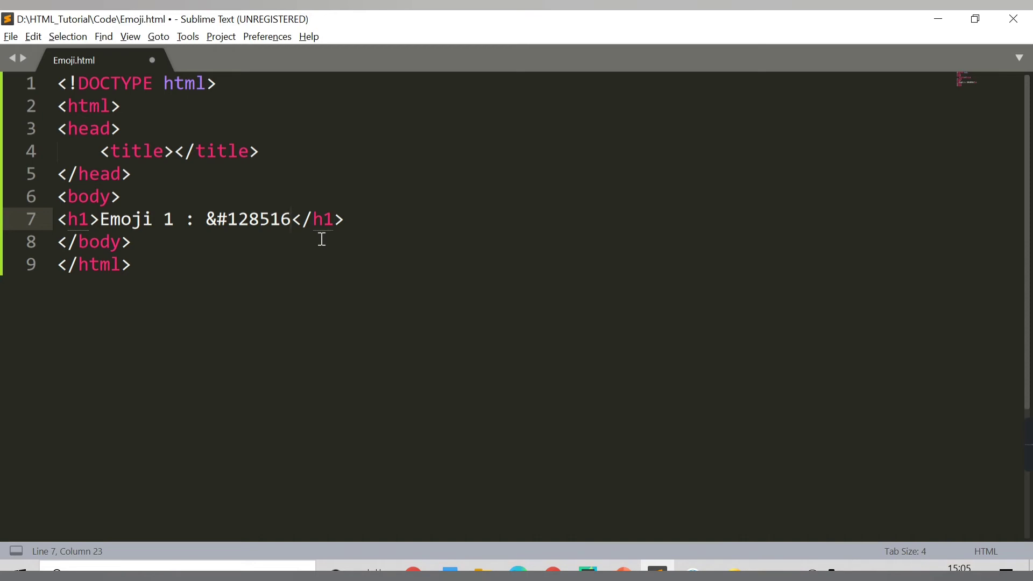
pyautogui.write(';')
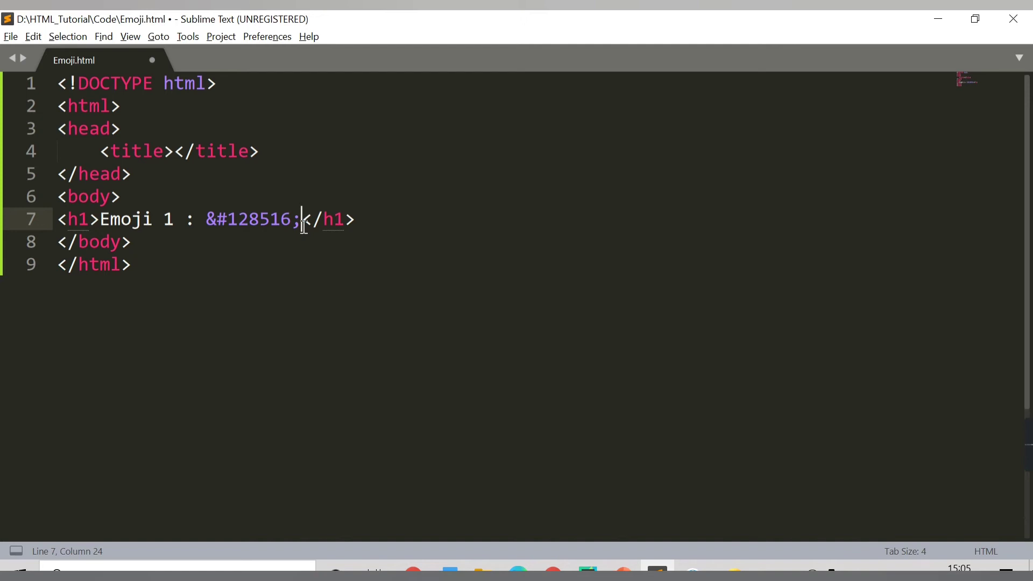
# Save Emoji.html with the heading <h1>Emoji 1 : &#128516;</h1> in its body
pyautogui.hotkey('ctrl', 's')
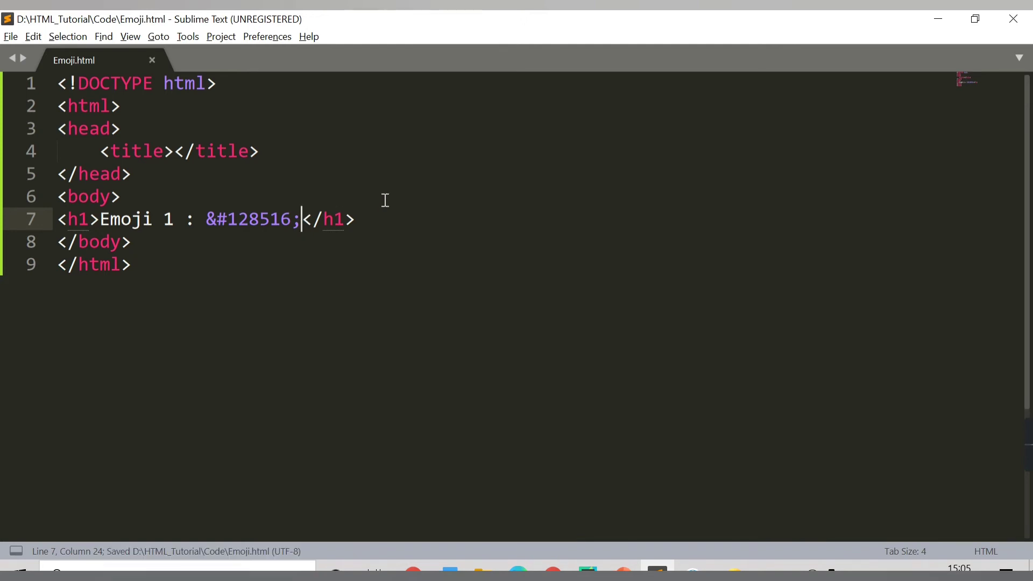
# Preview Emoji.html in Chrome to check the 'Emoji 1 :' grinning emoji, then return to the editor
pyautogui.rightClick(384, 199)
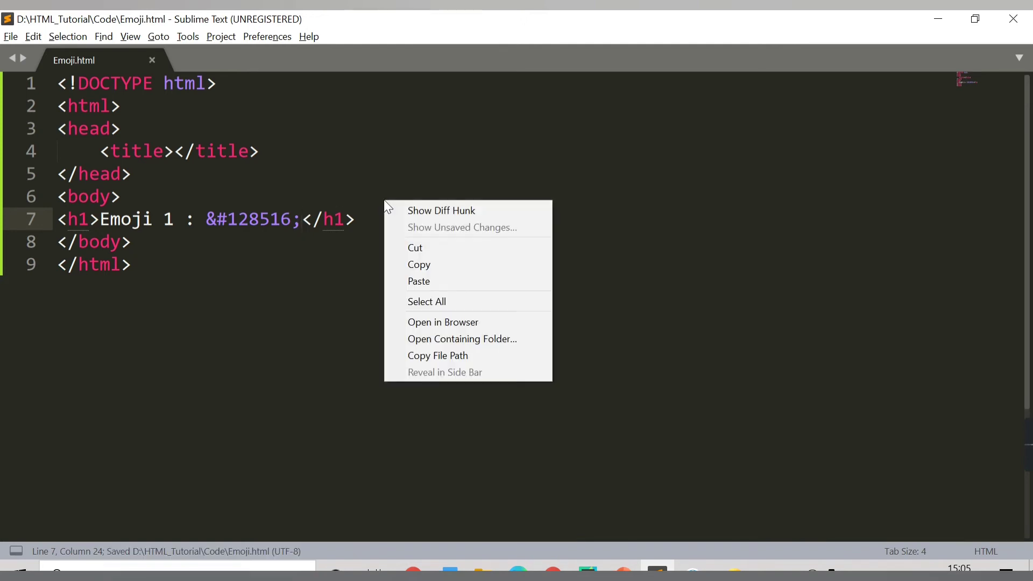
pyautogui.click(445, 324)
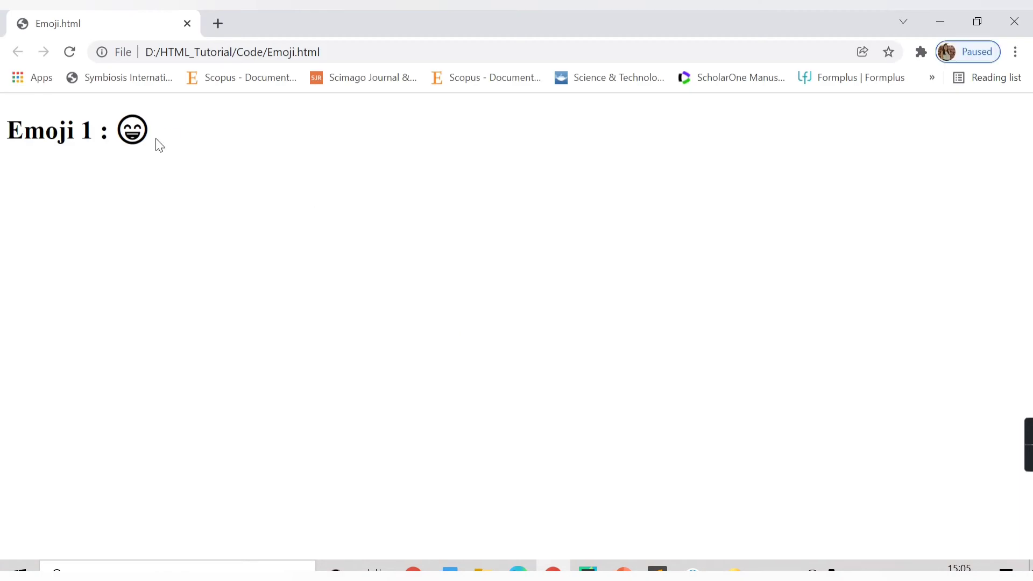
pyautogui.scroll(5, 158, 143)
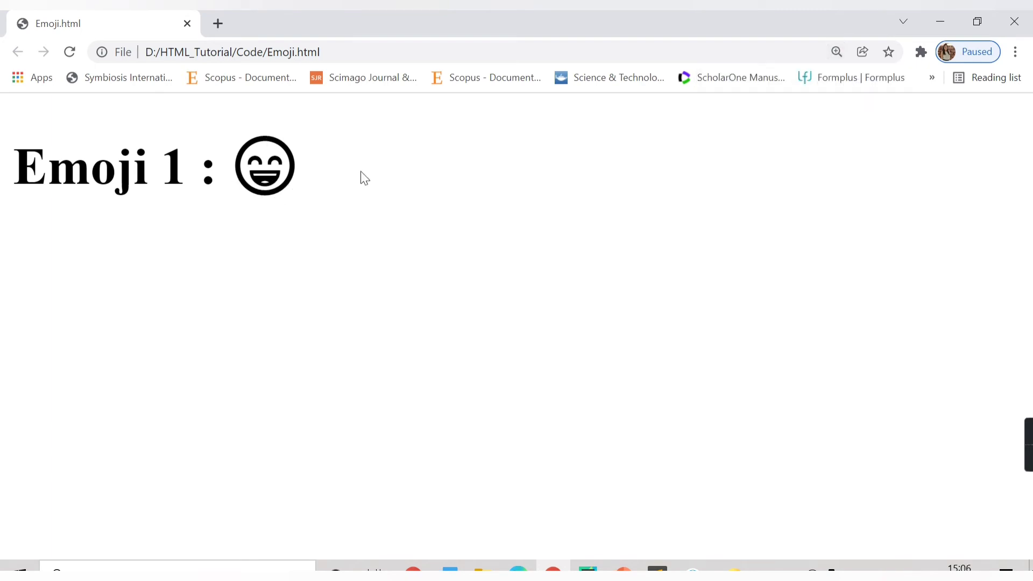
pyautogui.hotkey('alt', 'Tab')
# Copy the Emoji 1 heading line and paste it three times below itself
pyautogui.click(363, 220)
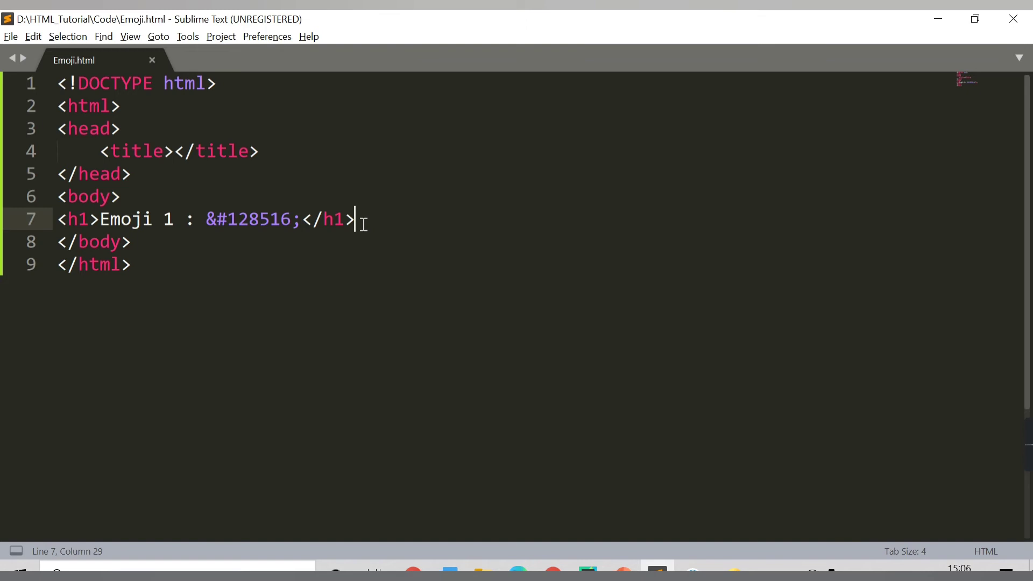
pyautogui.moveTo(359, 220); pyautogui.dragTo(55, 218)
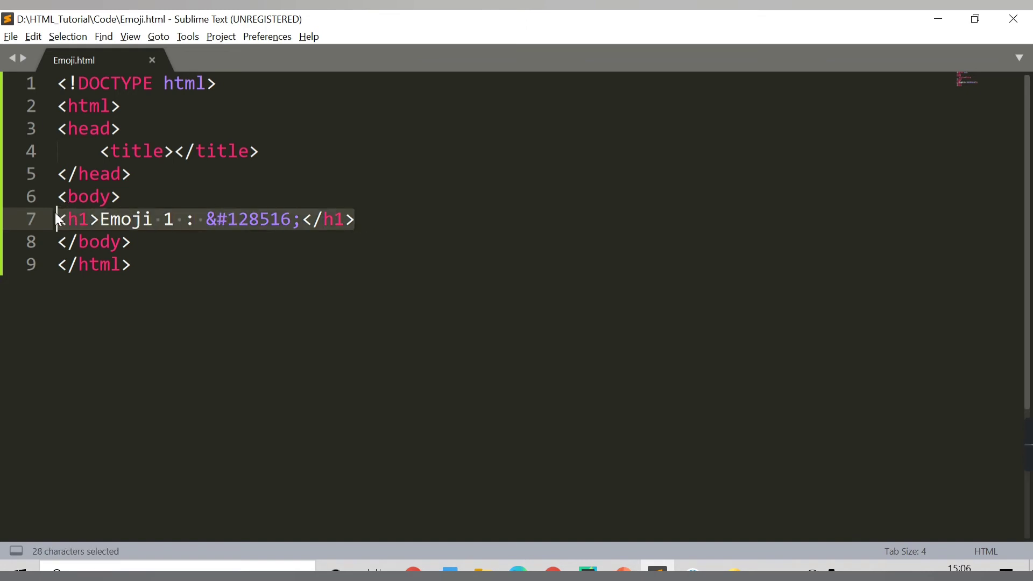
pyautogui.hotkey('ctrl', 'c')
pyautogui.click(373, 220)
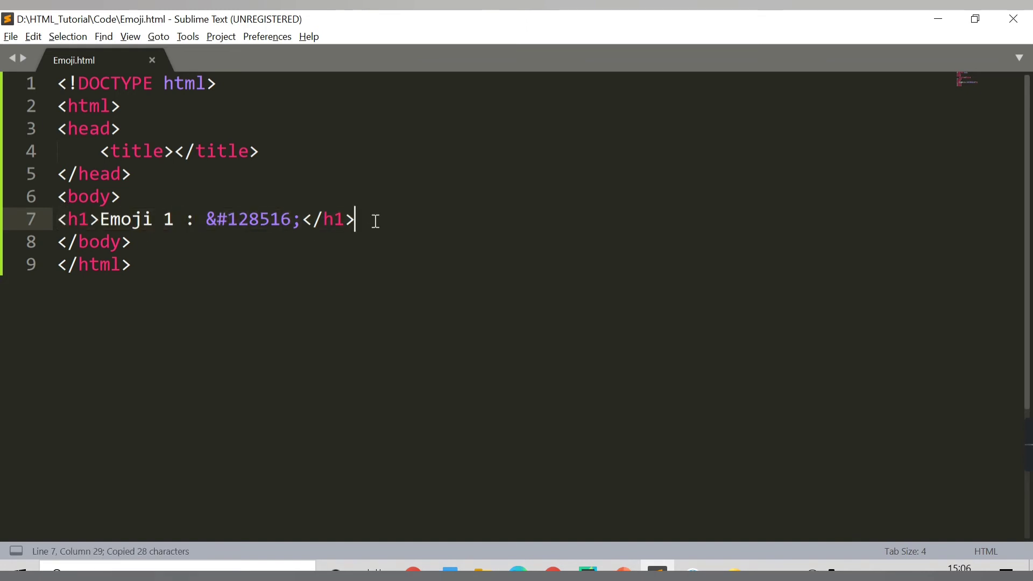
pyautogui.press('Return')
pyautogui.hotkey('ctrl', 'v')
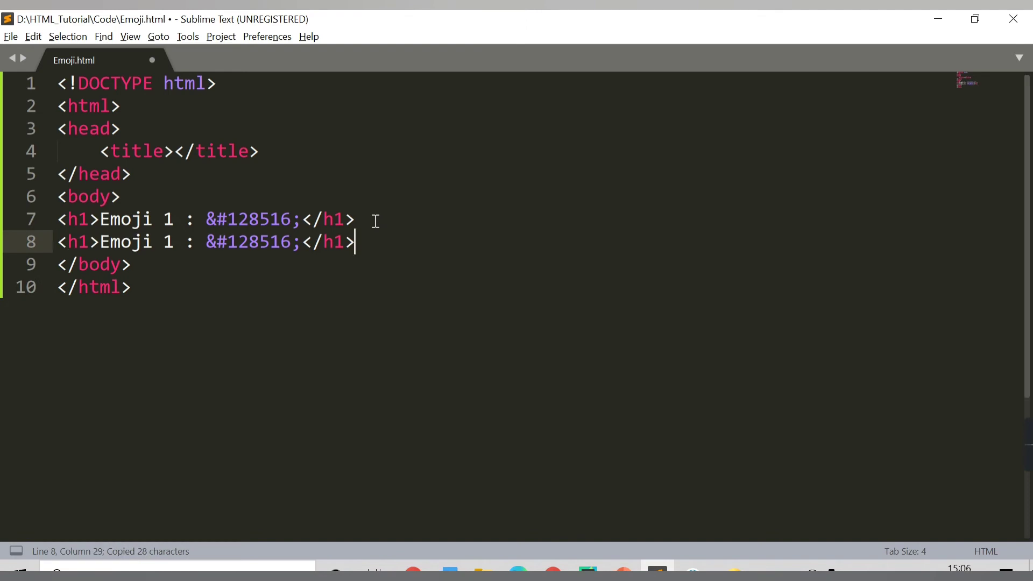
pyautogui.press('Return')
pyautogui.hotkey('ctrl', 'v')
pyautogui.press('Return')
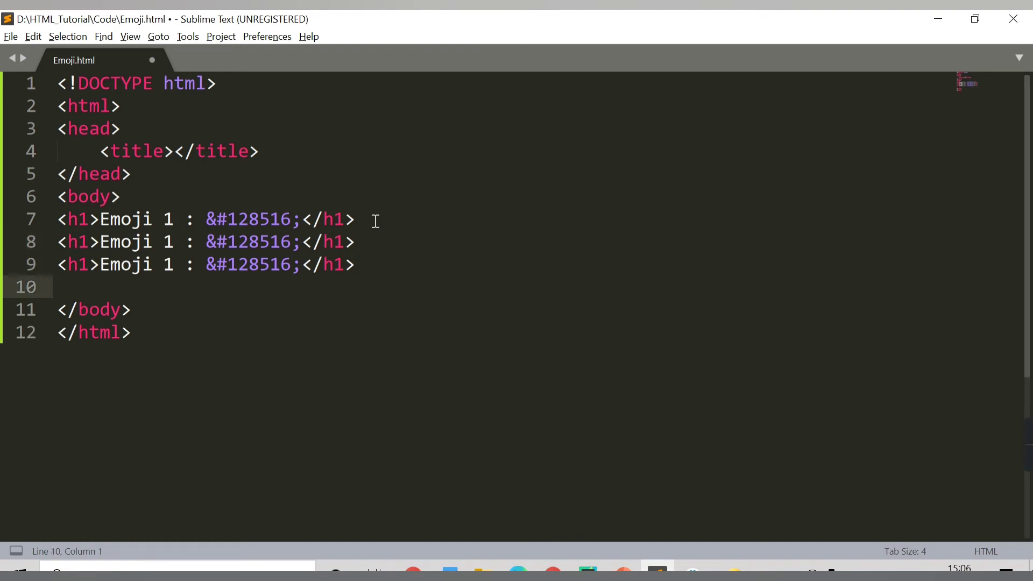
pyautogui.hotkey('ctrl', 'v')
# Renumber the copied headings as Emoji 2, Emoji 3 and Emoji 4
pyautogui.click(177, 242)
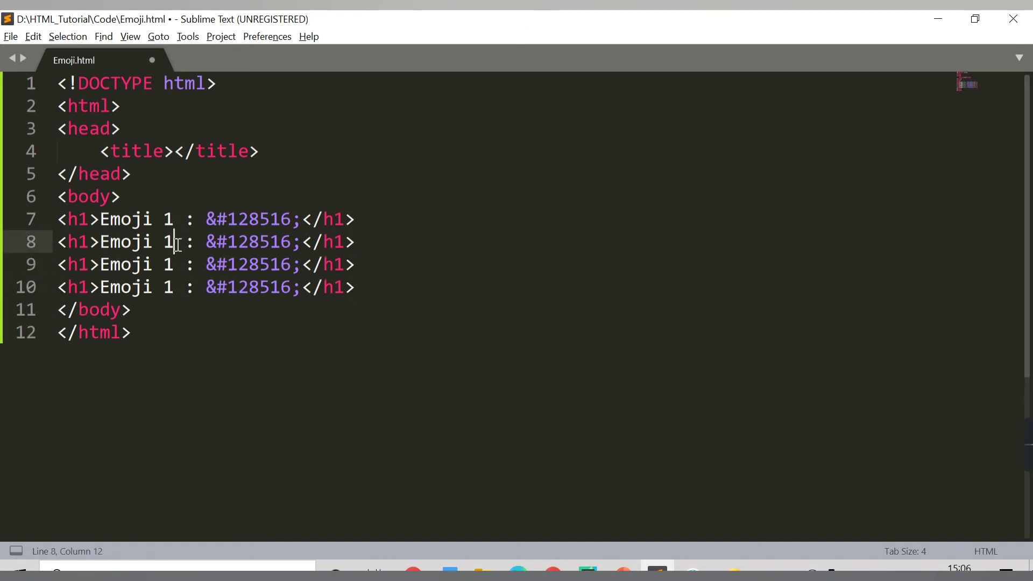
pyautogui.press('BackSpace')
pyautogui.write('2')
pyautogui.press('Down')
pyautogui.press('BackSpace')
pyautogui.write('3')
pyautogui.press('Down')
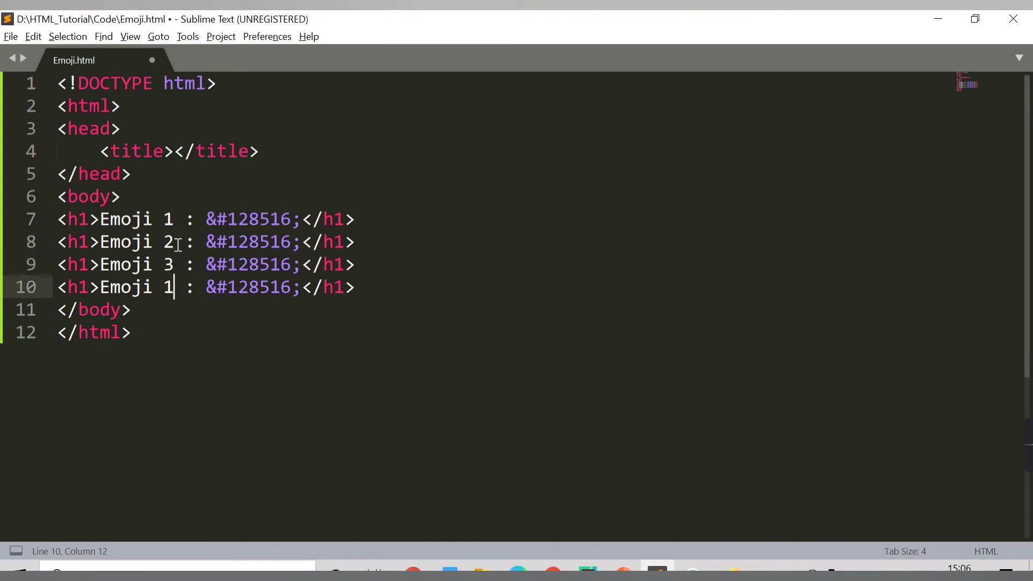
pyautogui.press('BackSpace')
pyautogui.write('4')
# Change the copied headings' codes to 128514, 128513 and 9749, and save the file
pyautogui.click(296, 242)
pyautogui.press('BackSpace')
pyautogui.write('4')
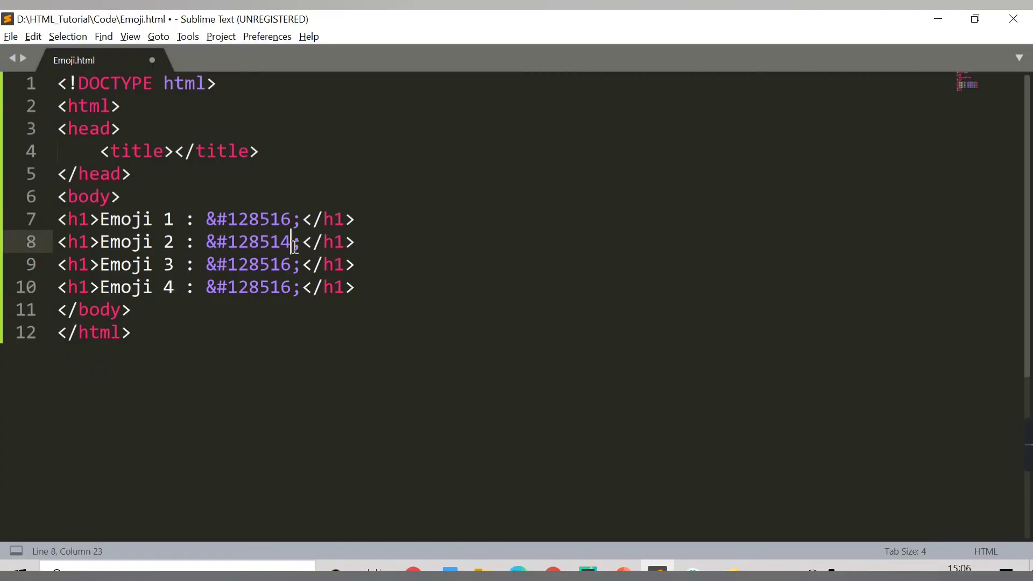
pyautogui.press('Down')
pyautogui.press('BackSpace')
pyautogui.write('3')
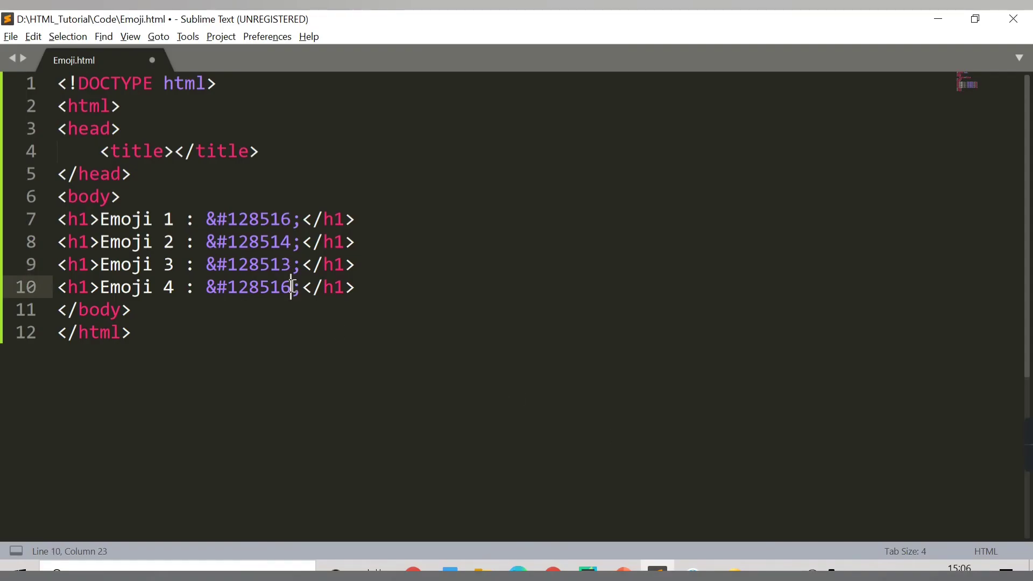
pyautogui.press('BackSpace')
pyautogui.press('BackSpace')
pyautogui.press('BackSpace')
pyautogui.press('BackSpace')
pyautogui.press('BackSpace')
pyautogui.press('BackSpace')
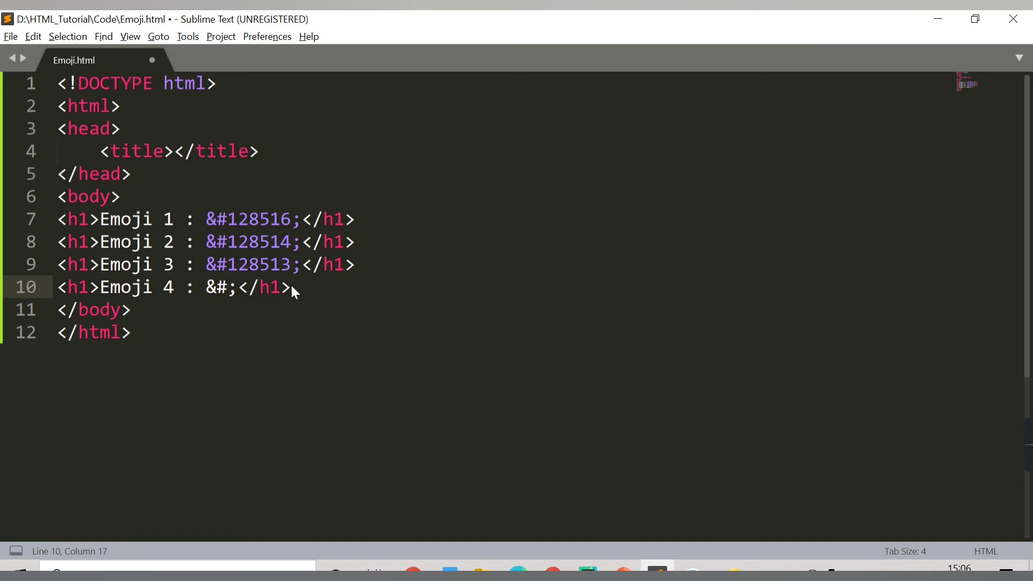
pyautogui.write('974')
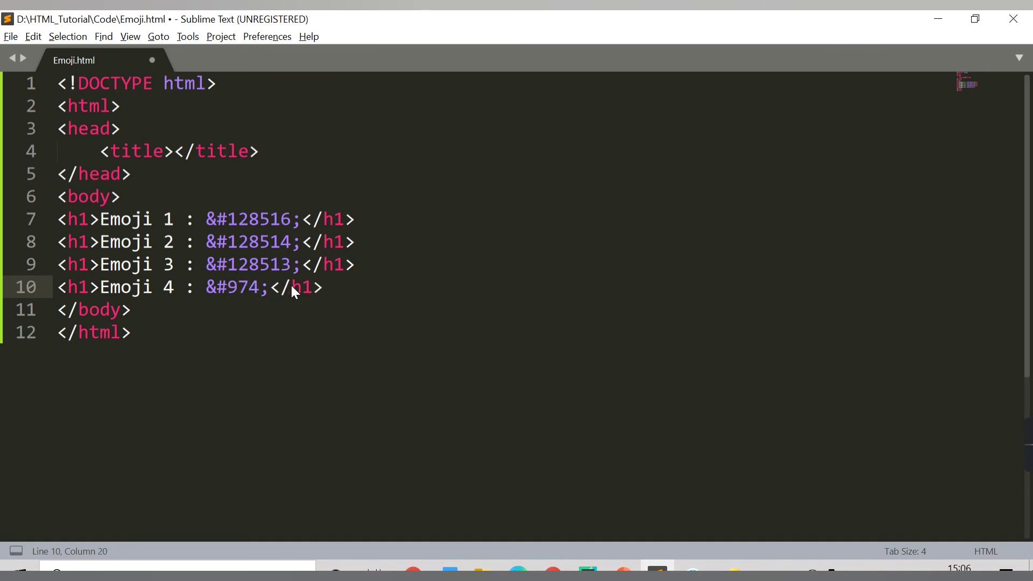
pyautogui.write('9')
pyautogui.hotkey('ctrl', 's')
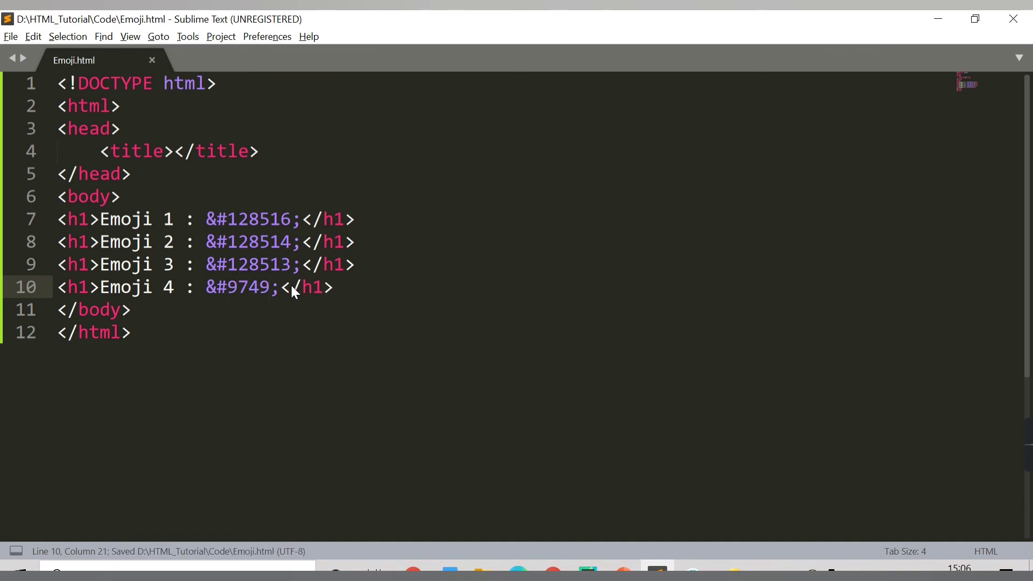
# Preview the four emoji headings in Chrome, ending with the steaming cup, then return to Sublime
pyautogui.rightClick(292, 285)
pyautogui.click(340, 407)
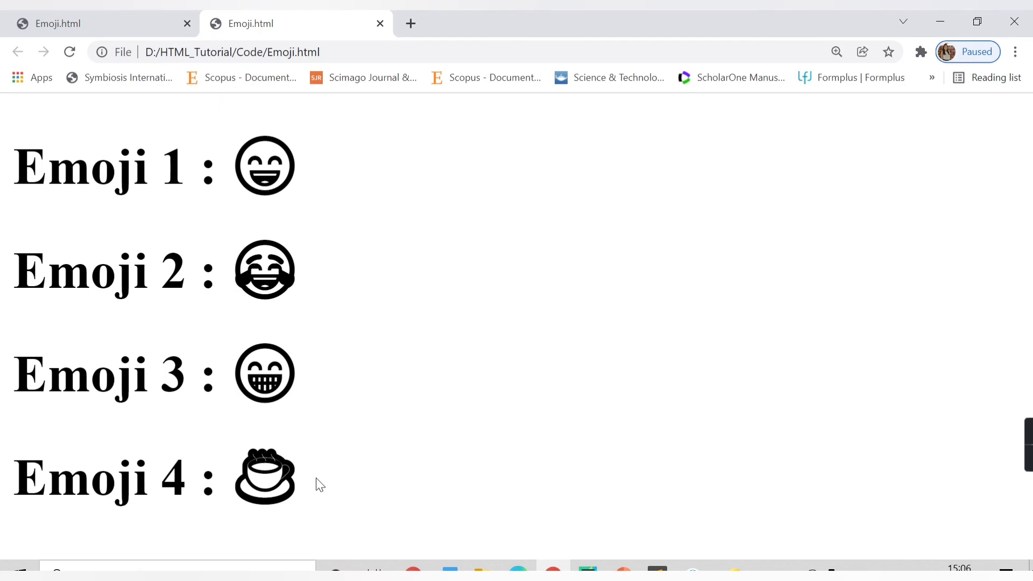
pyautogui.hotkey('alt', 'Tab')
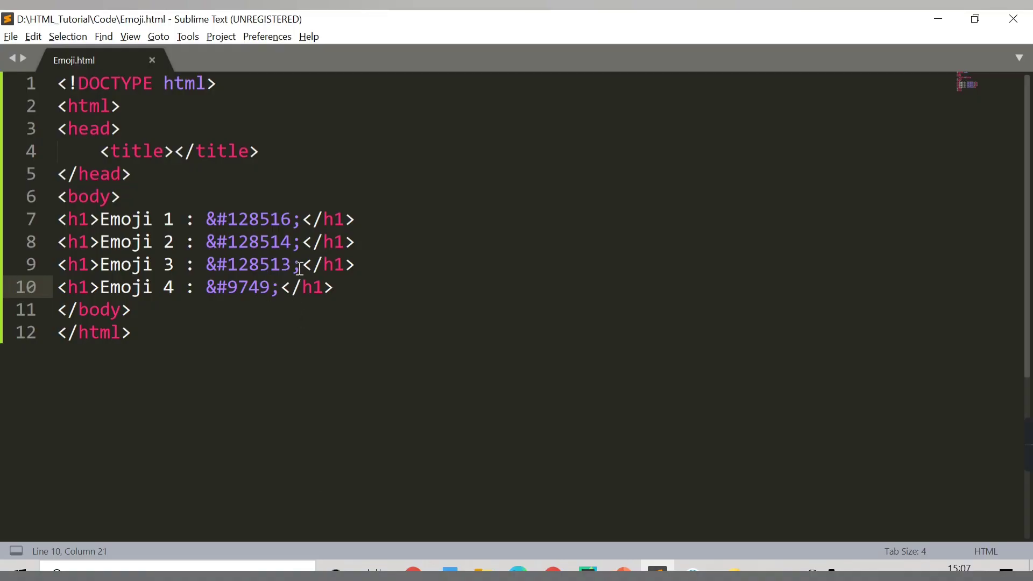